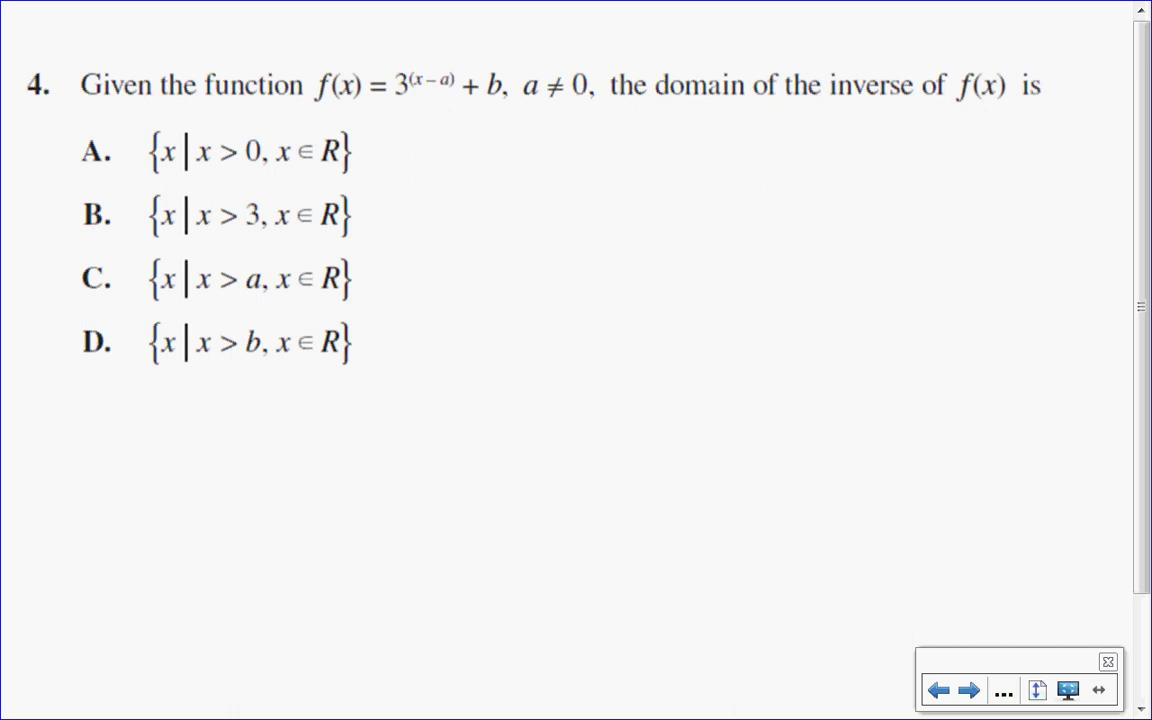
# Step: Handwrite the equation y₁ = 3^(x−1) + 2 beside the answer choices
pyautogui.moveTo(627, 176)
pyautogui.mouseDown()
pyautogui.moveTo(652, 176)
pyautogui.moveTo(623, 223)
pyautogui.mouseUp()
pyautogui.moveTo(669, 186); pyautogui.dragTo(692, 183)
pyautogui.moveTo(669, 200); pyautogui.dragTo(731, 214)
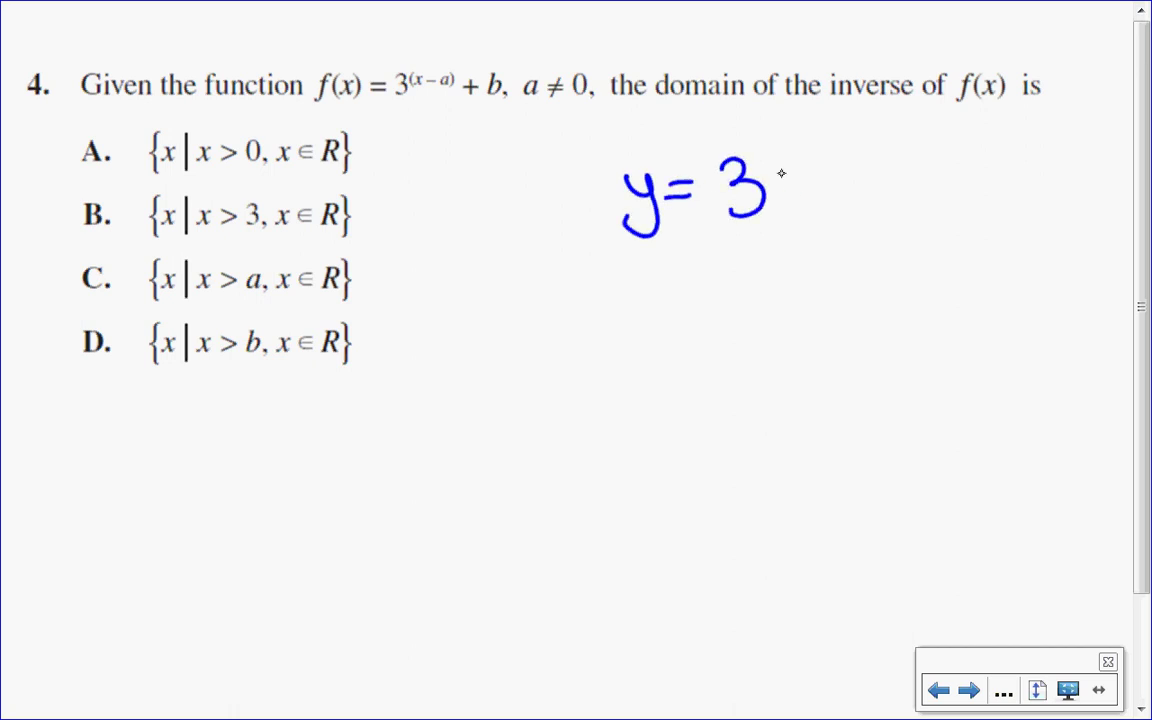
pyautogui.moveTo(769, 126)
pyautogui.mouseDown()
pyautogui.moveTo(784, 146)
pyautogui.moveTo(757, 150)
pyautogui.moveTo(820, 129)
pyautogui.mouseUp()
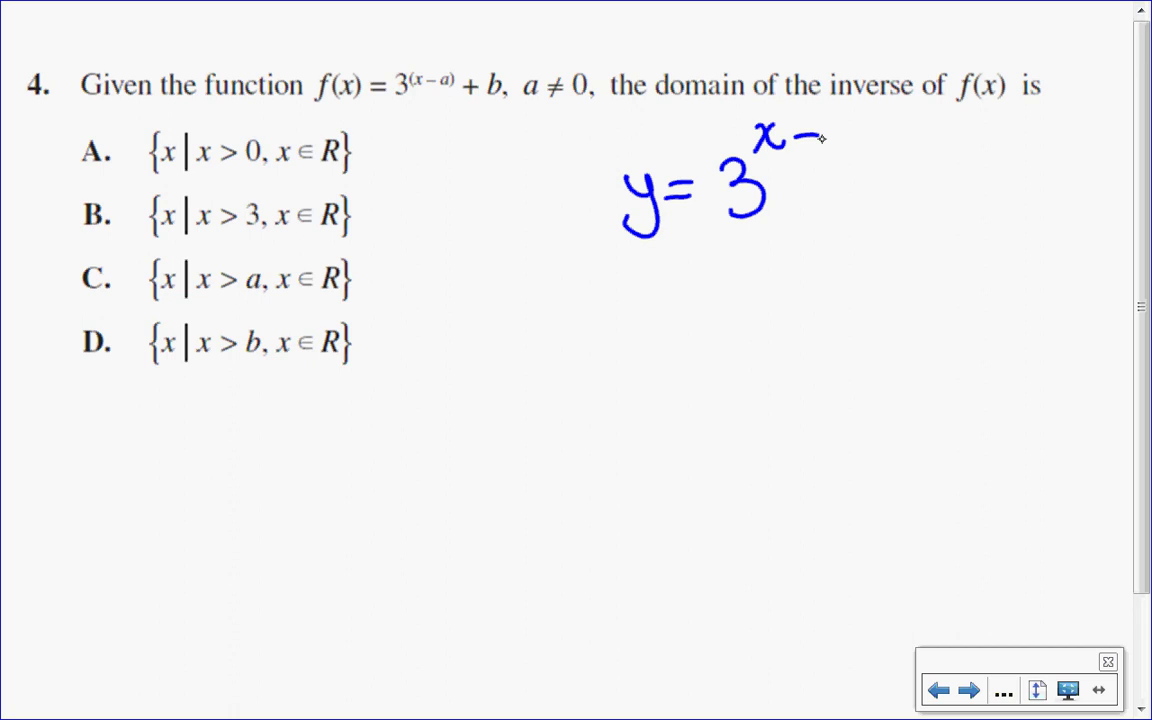
pyautogui.moveTo(521, 116); pyautogui.dragTo(592, 110)
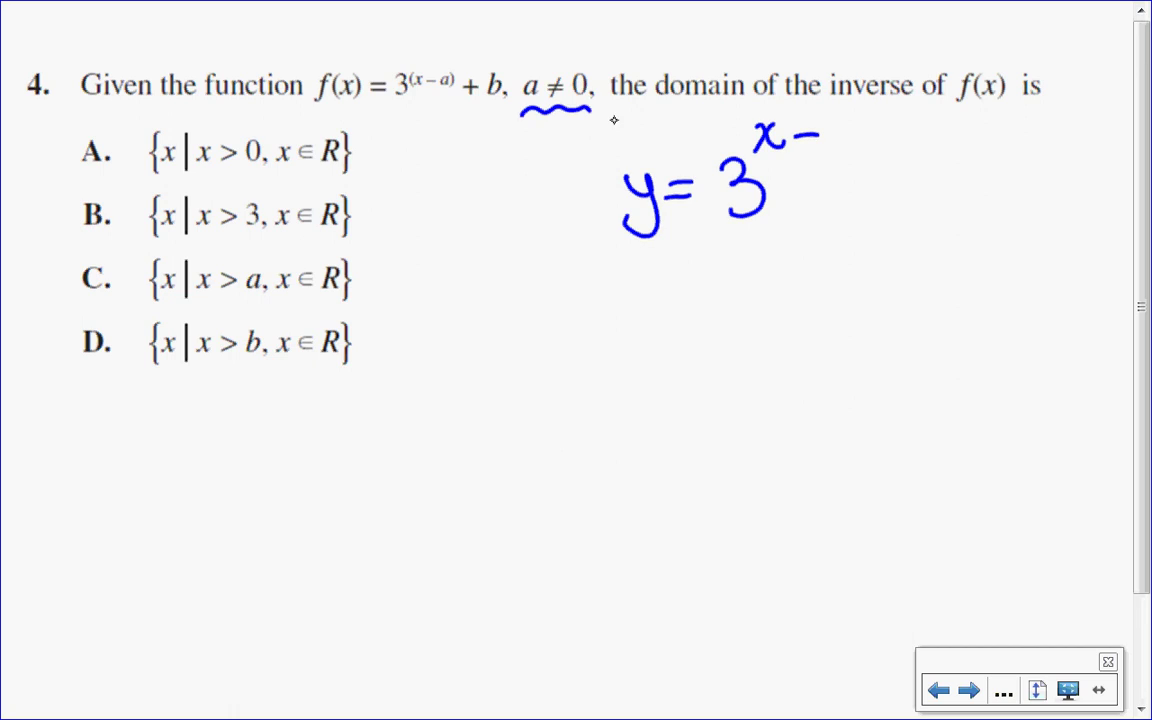
pyautogui.moveTo(844, 121); pyautogui.dragTo(842, 144)
pyautogui.moveTo(752, 112); pyautogui.dragTo(743, 150)
pyautogui.moveTo(851, 113); pyautogui.dragTo(860, 149)
pyautogui.moveTo(903, 190); pyautogui.dragTo(903, 220)
pyautogui.moveTo(885, 206); pyautogui.dragTo(1013, 213)
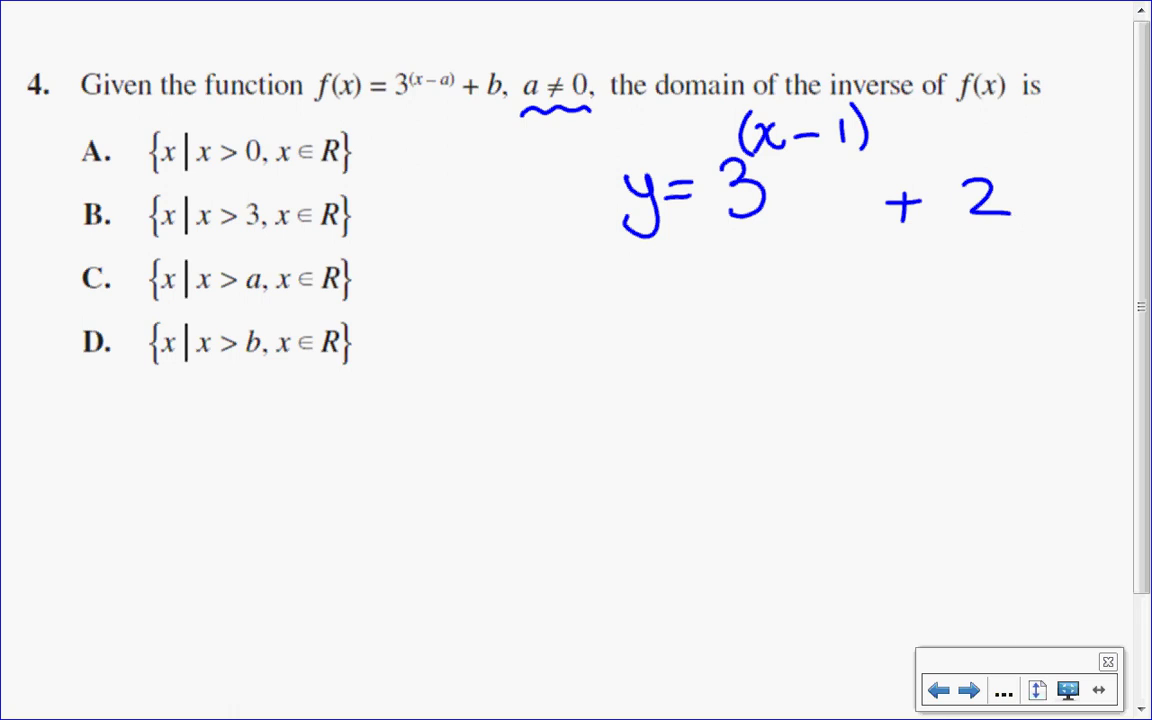
pyautogui.moveTo(669, 230); pyautogui.dragTo(672, 245)
# Step: Write the notes 'graph inverse' and 'domain?' below the equation
pyautogui.moveTo(676, 316)
pyautogui.mouseDown()
pyautogui.moveTo(664, 348)
pyautogui.moveTo(700, 316)
pyautogui.mouseUp()
pyautogui.moveTo(712, 314)
pyautogui.mouseDown()
pyautogui.moveTo(728, 345)
pyautogui.moveTo(765, 330)
pyautogui.moveTo(952, 318)
pyautogui.mouseUp()
pyautogui.moveTo(690, 418)
pyautogui.mouseDown()
pyautogui.moveTo(694, 432)
pyautogui.moveTo(740, 432)
pyautogui.moveTo(794, 404)
pyautogui.moveTo(828, 437)
pyautogui.mouseUp()
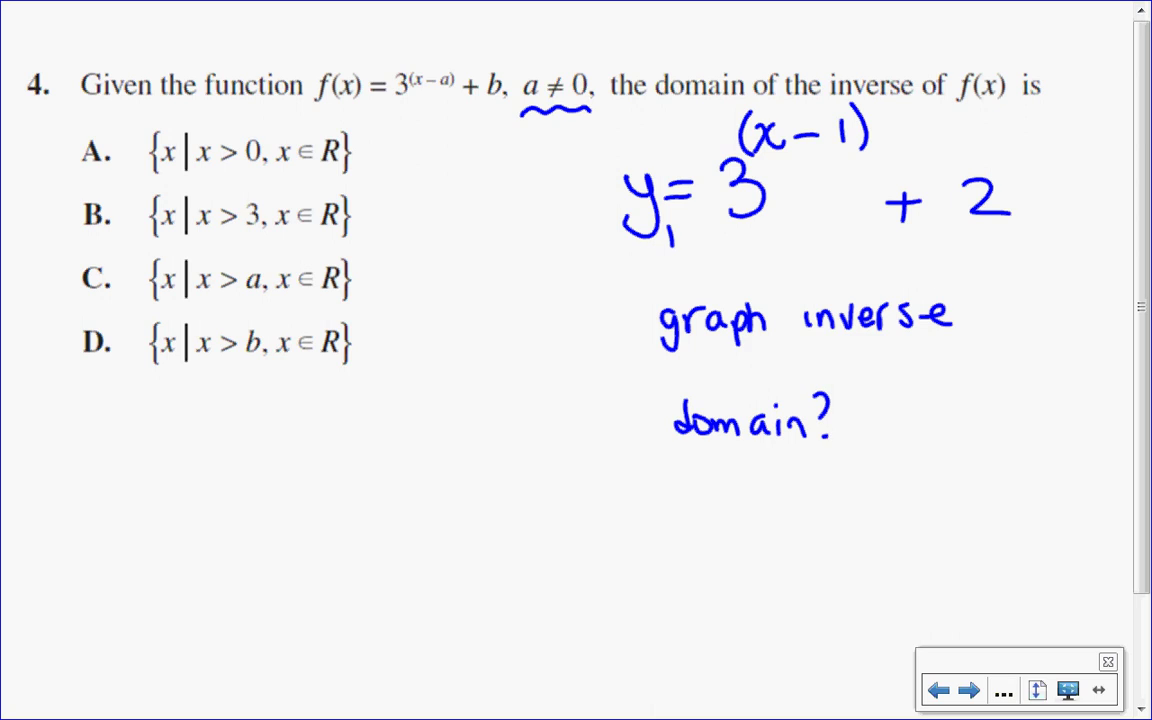
# Step: Leave full-screen view, switch to the TI-84 emulator and graph Y1 = 3^(X−1) + 2
pyautogui.click(1068, 690)
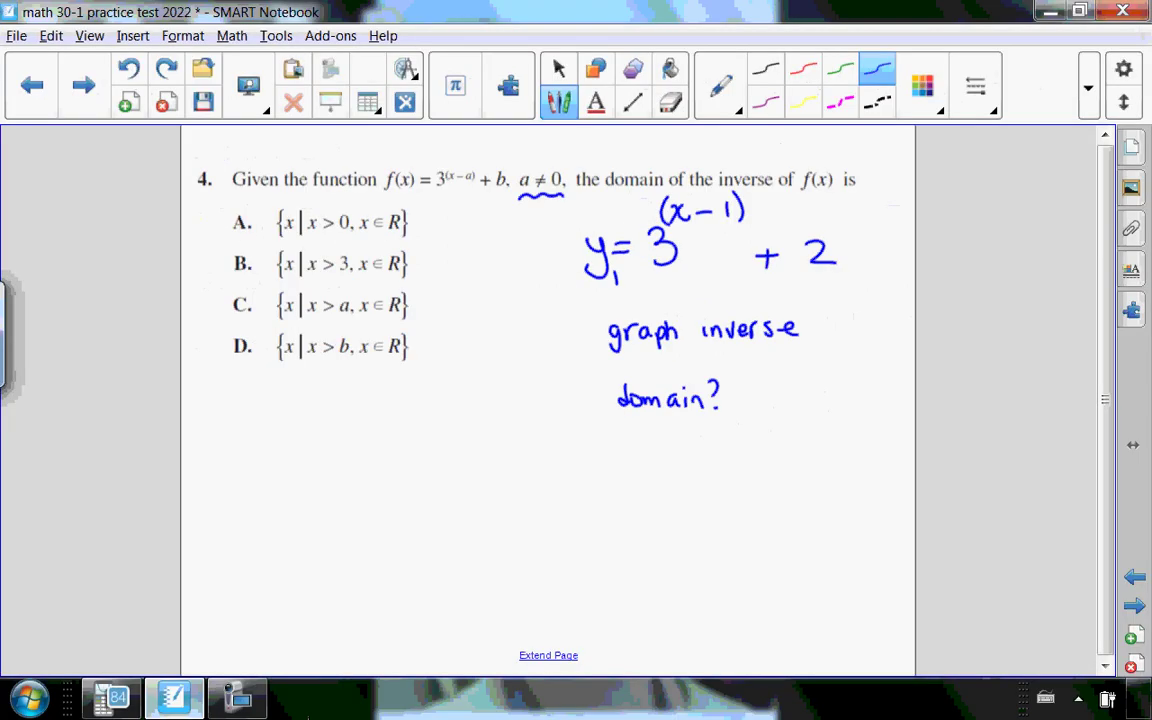
pyautogui.click(110, 698)
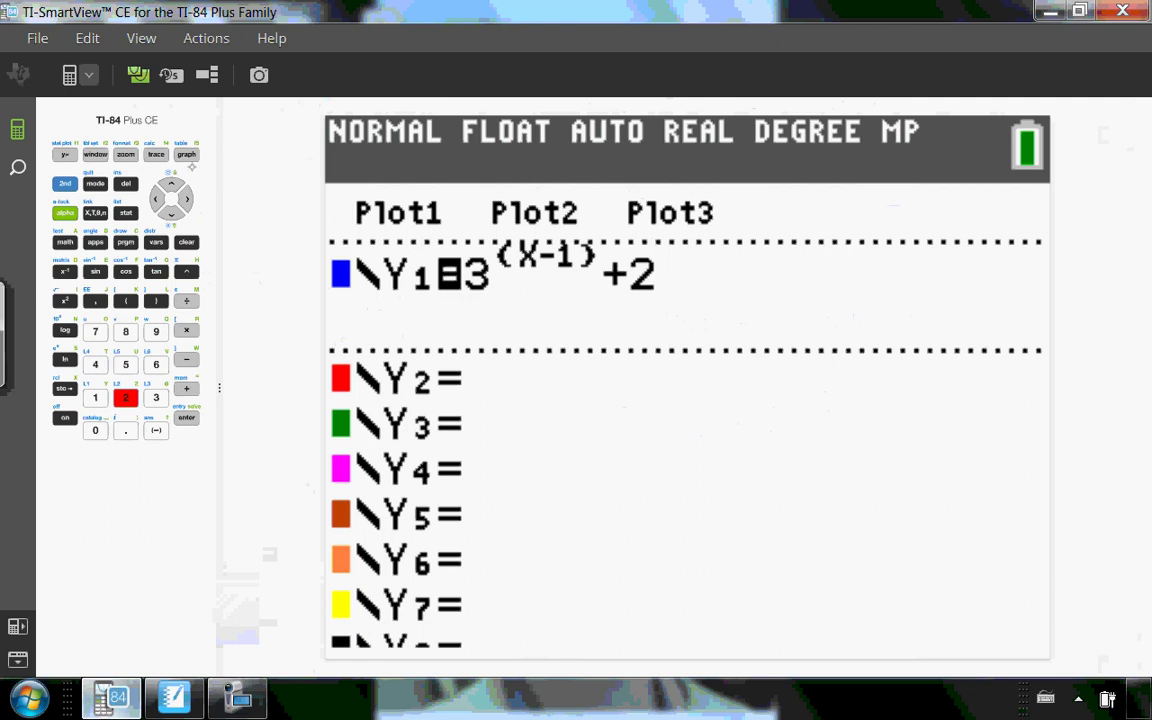
pyautogui.click(187, 156)
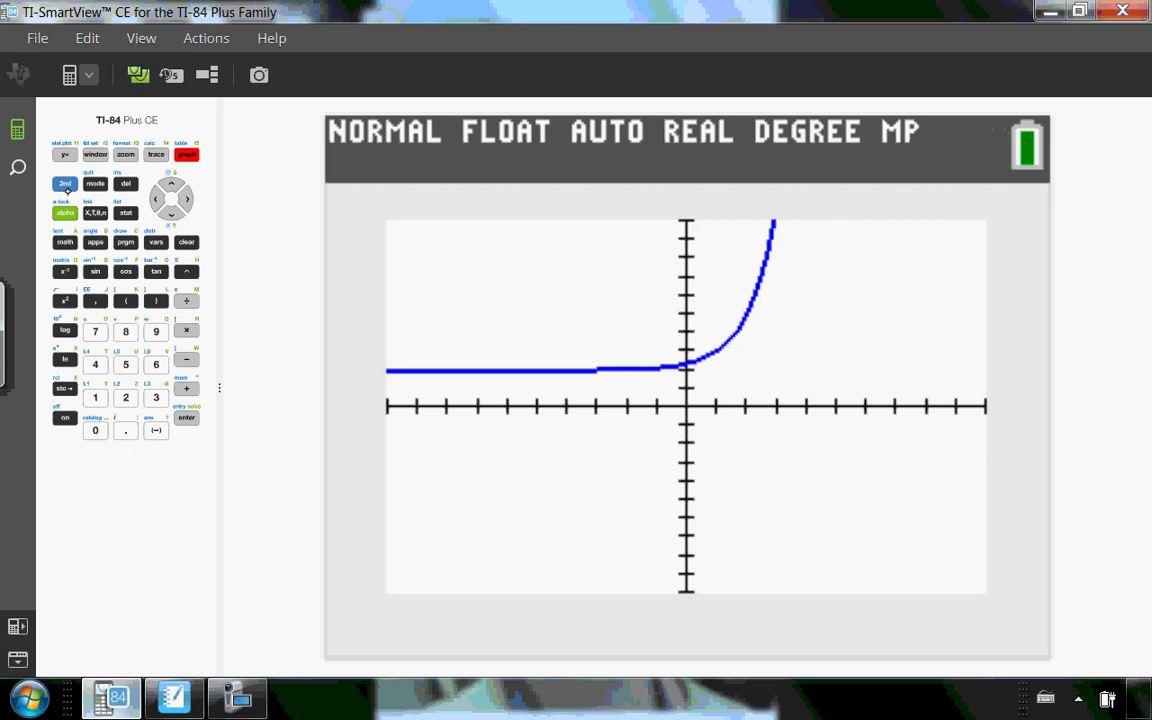
# Step: Quit the graph to the home screen and insert 8:DrawInv from the DRAW menu
pyautogui.click(64, 183)
pyautogui.click(100, 184)
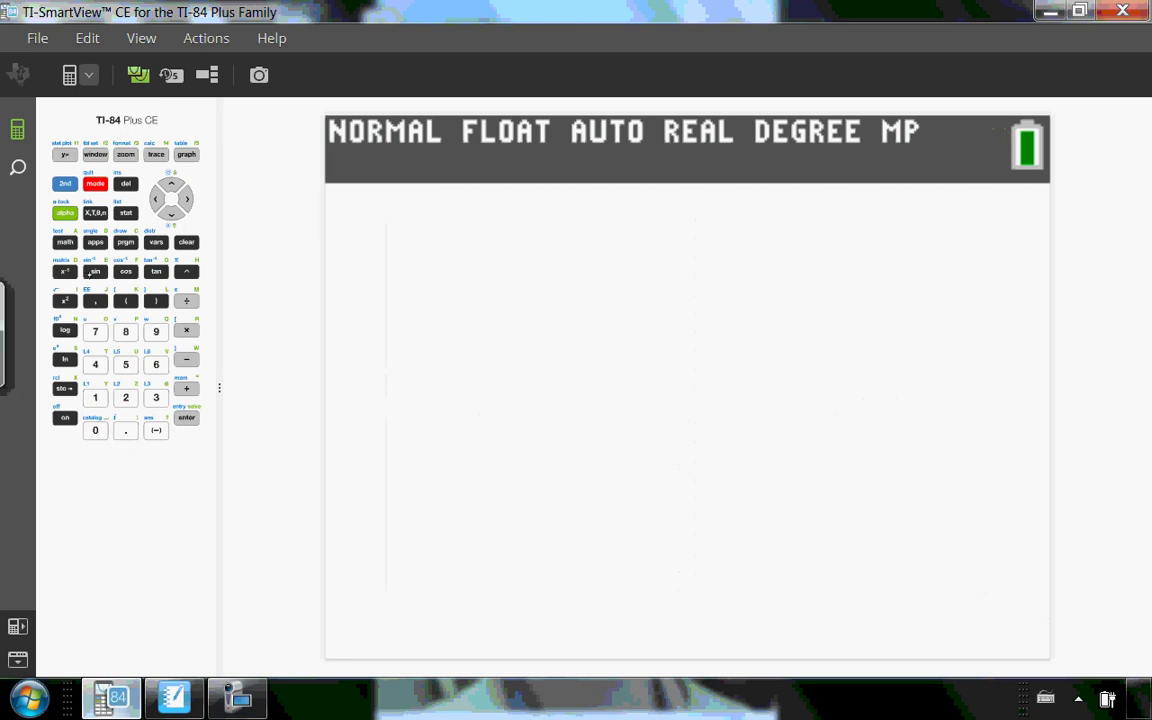
pyautogui.click(126, 242)
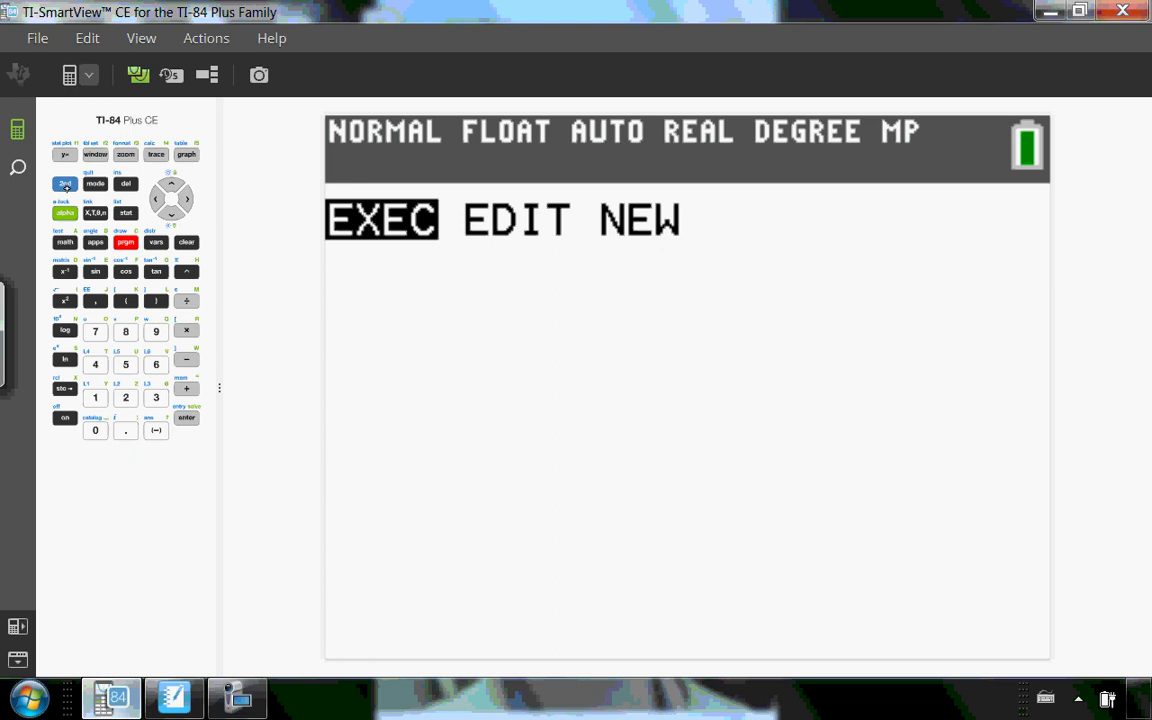
pyautogui.press('shift')
pyautogui.click(126, 242)
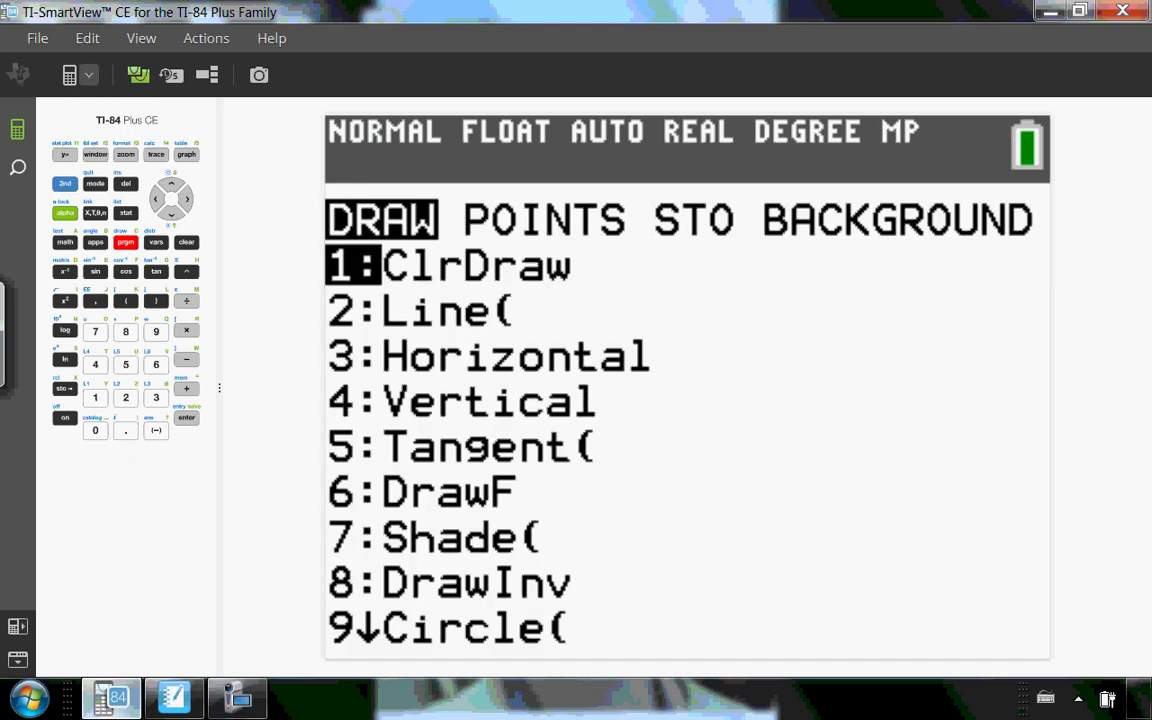
pyautogui.click(126, 331)
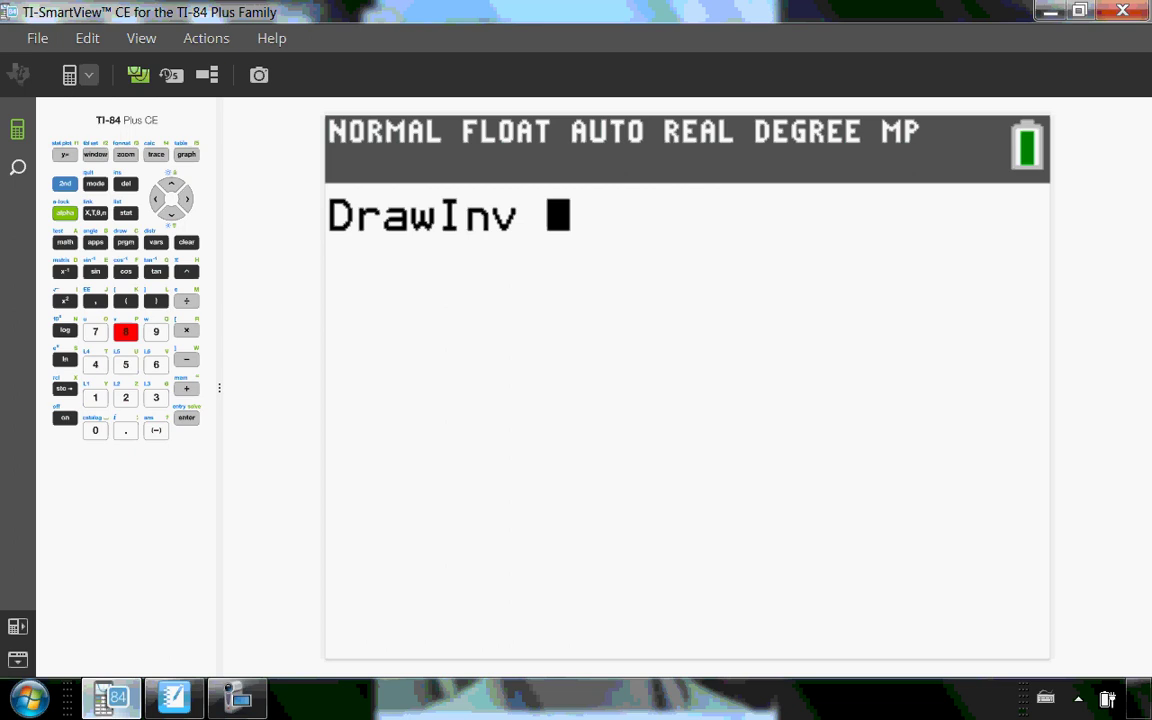
# Step: Append Y1 from VARS > Y-VARS > Function so the command reads DrawInv Y1
pyautogui.click(65, 212)
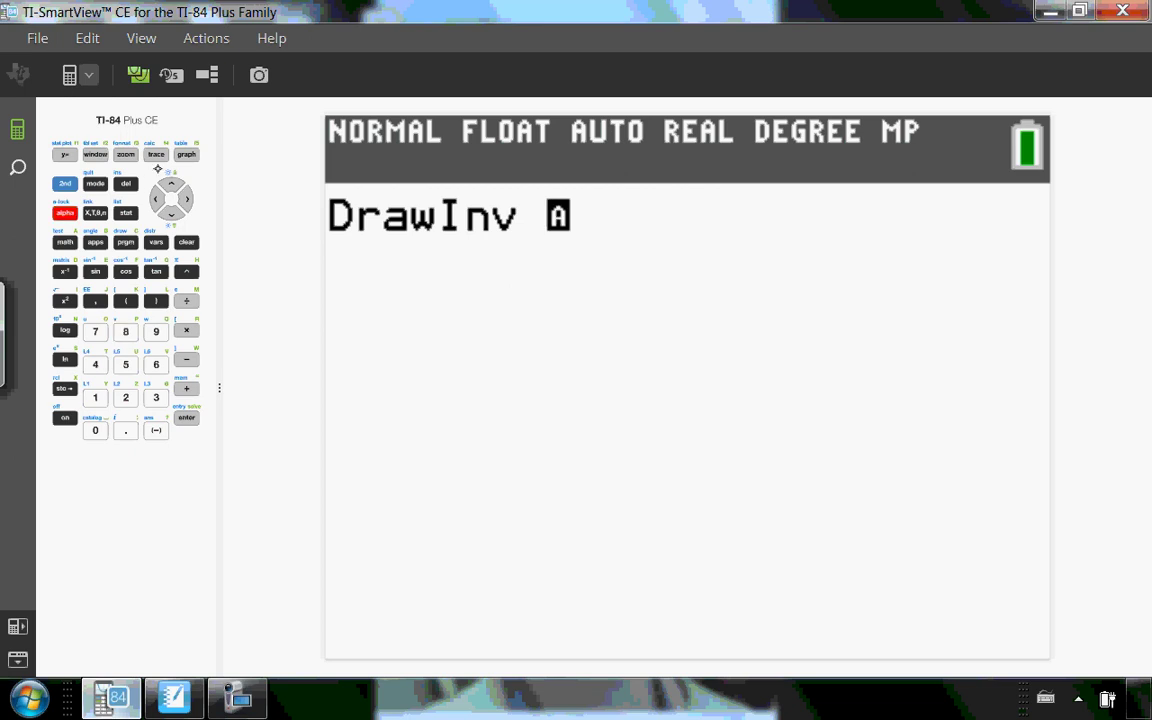
pyautogui.click(157, 156)
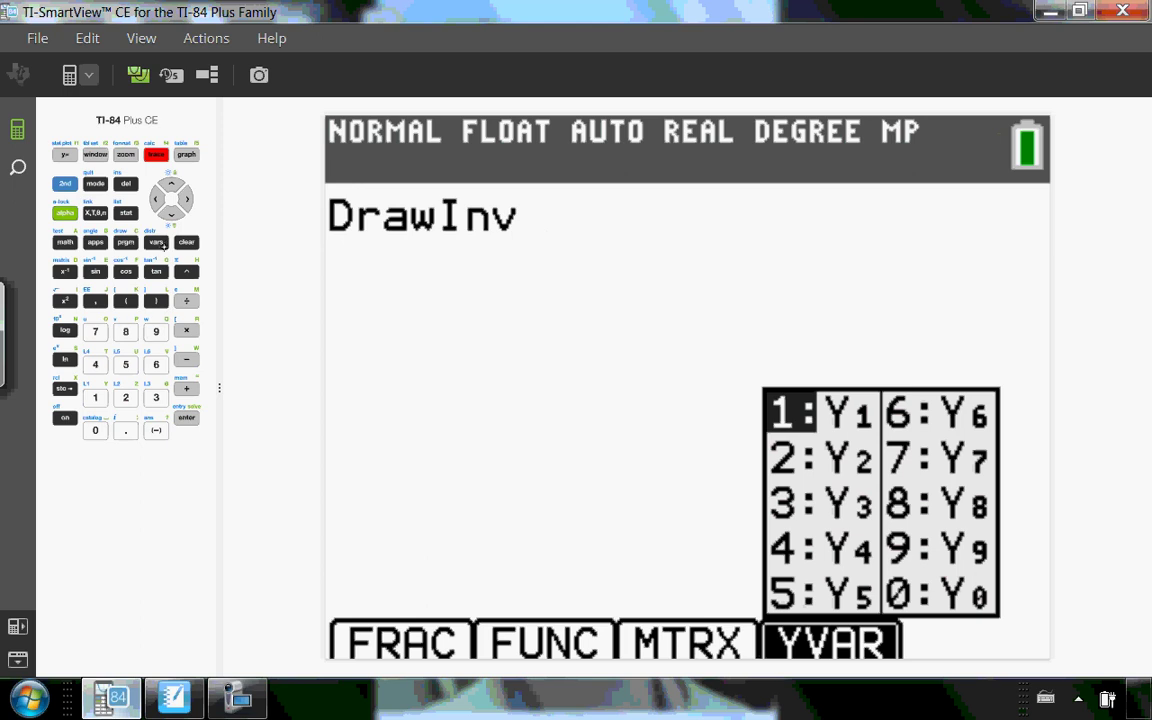
pyautogui.click(157, 242)
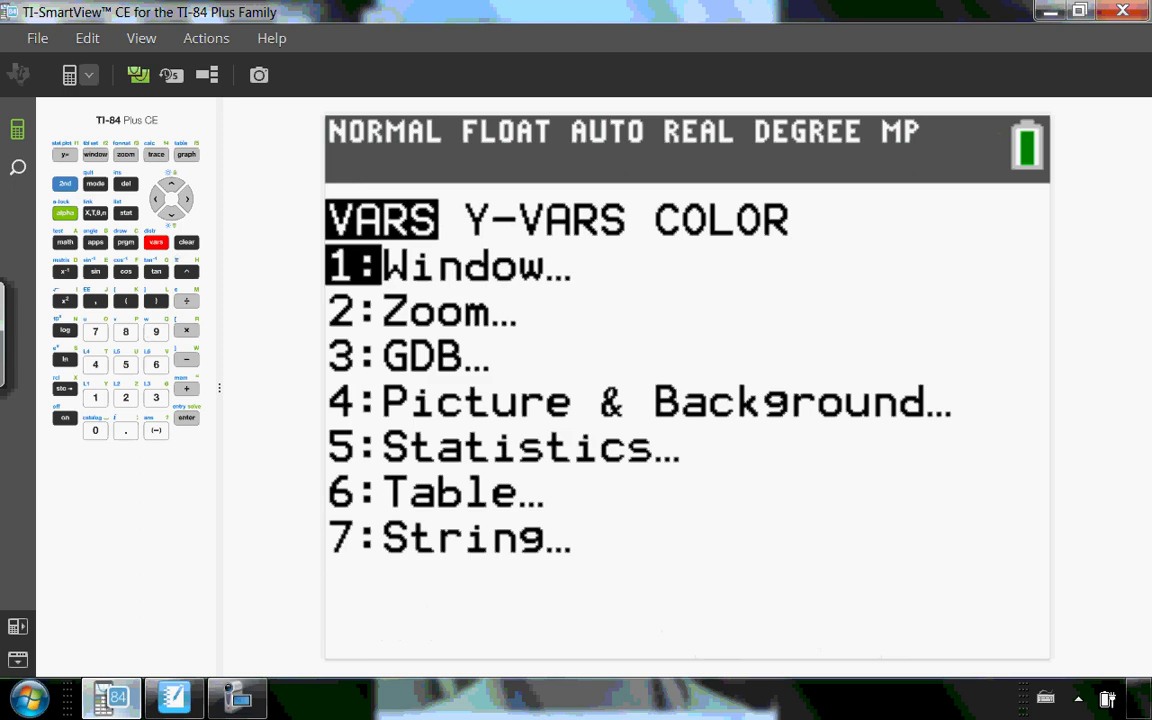
pyautogui.click(185, 199)
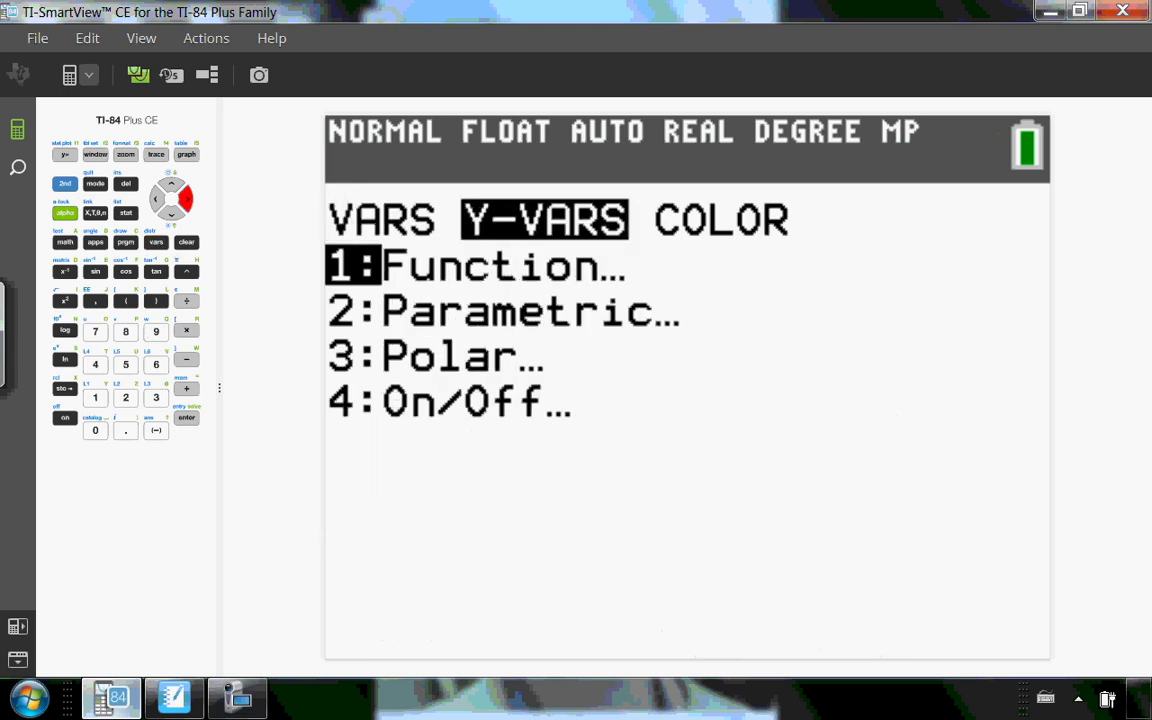
pyautogui.click(186, 417)
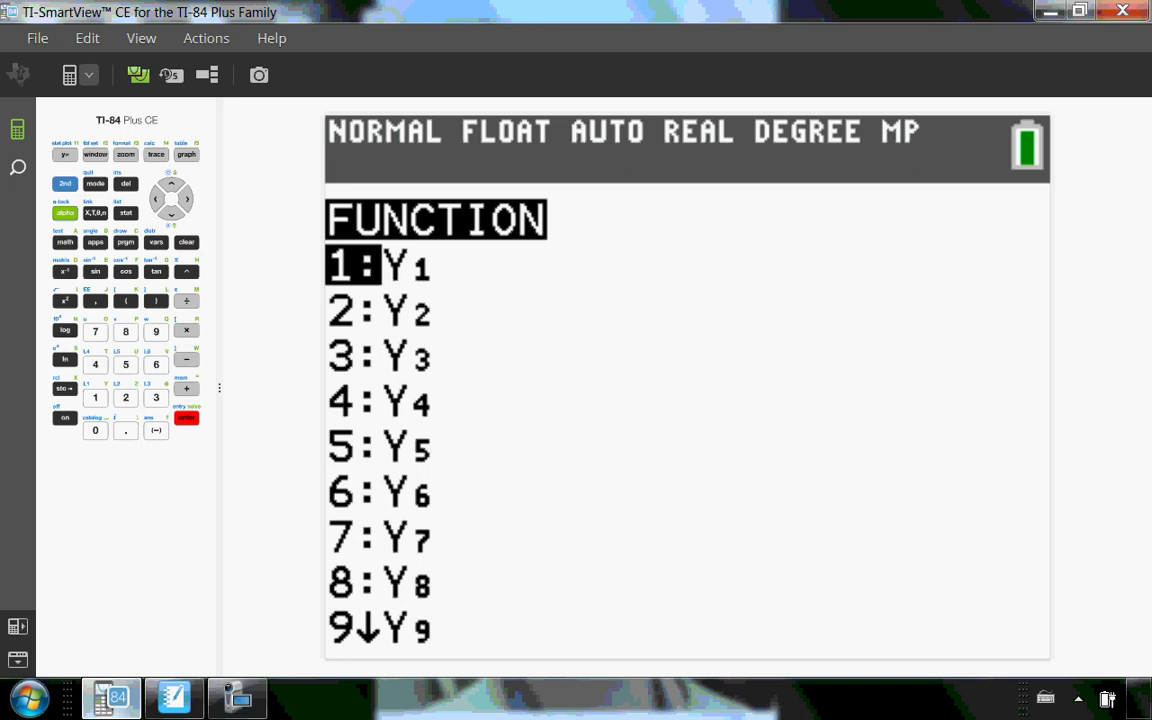
pyautogui.press('Return')
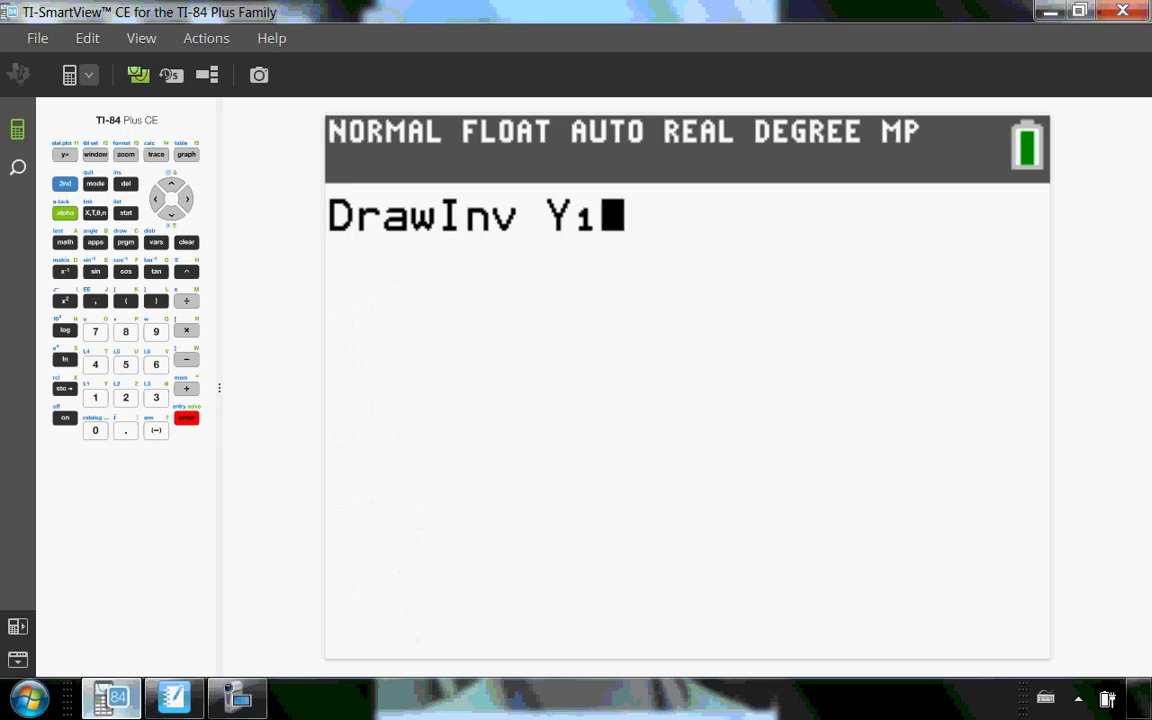
# Step: Execute DrawInv Y1 to plot the inverse curve
pyautogui.press('Return')
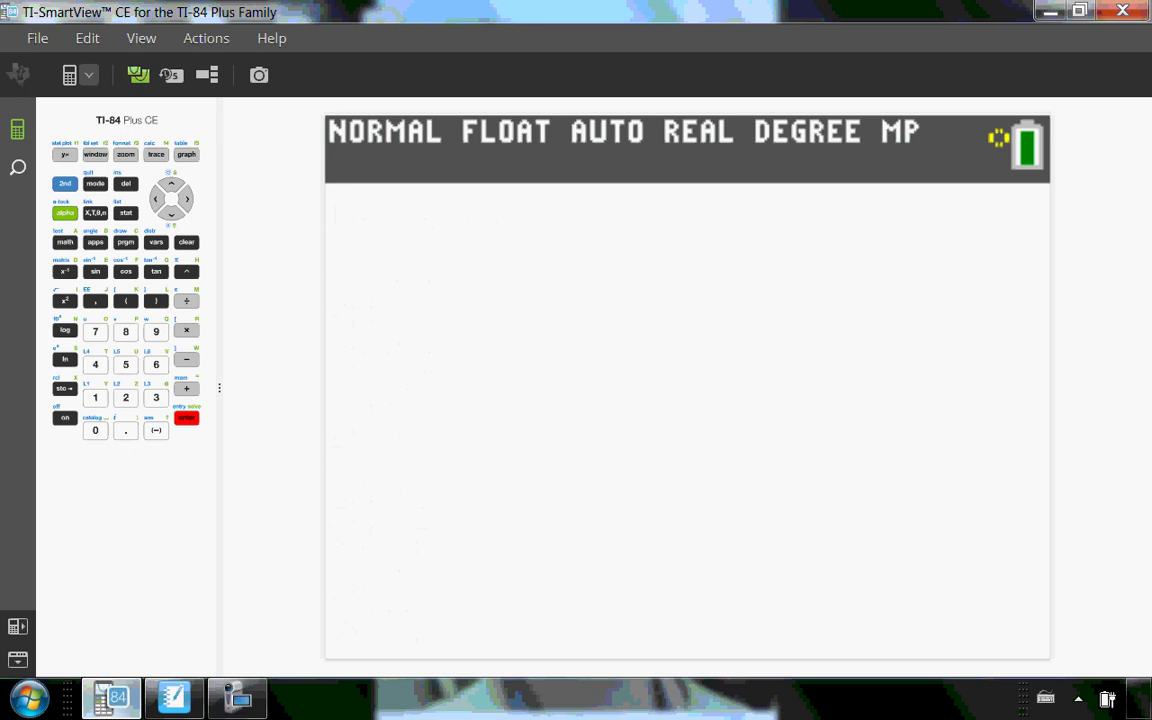